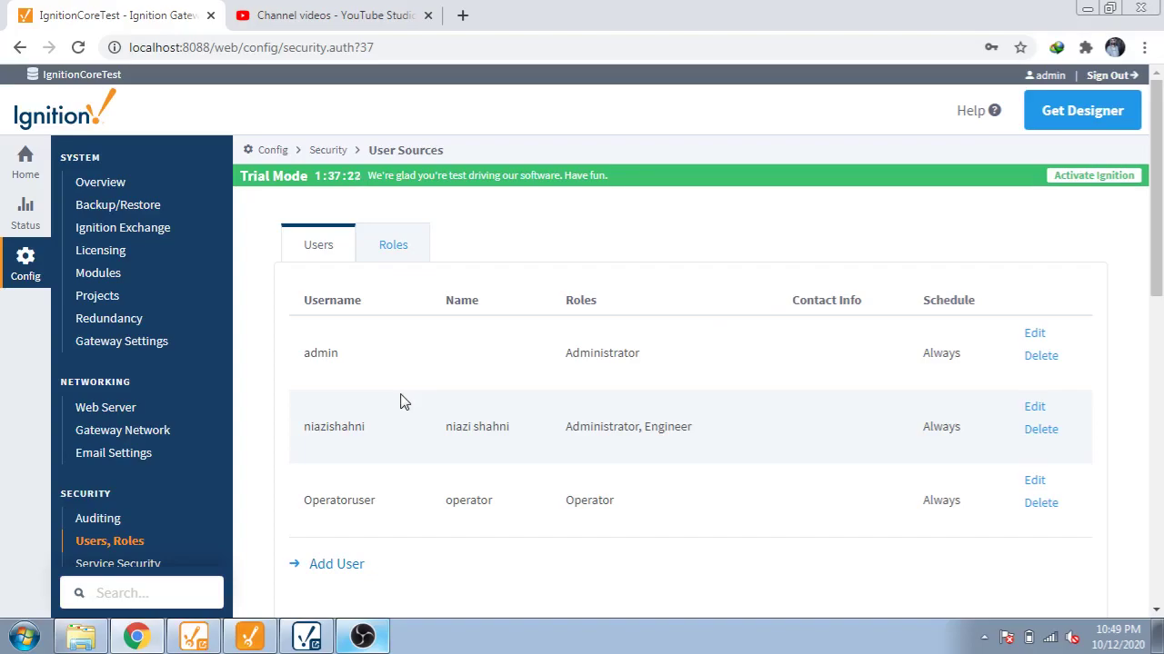
Step: Bring the Designer forward and inspect the Button and Momentary Button security roles
{"action": "left_click", "coordinate": [191, 640]}
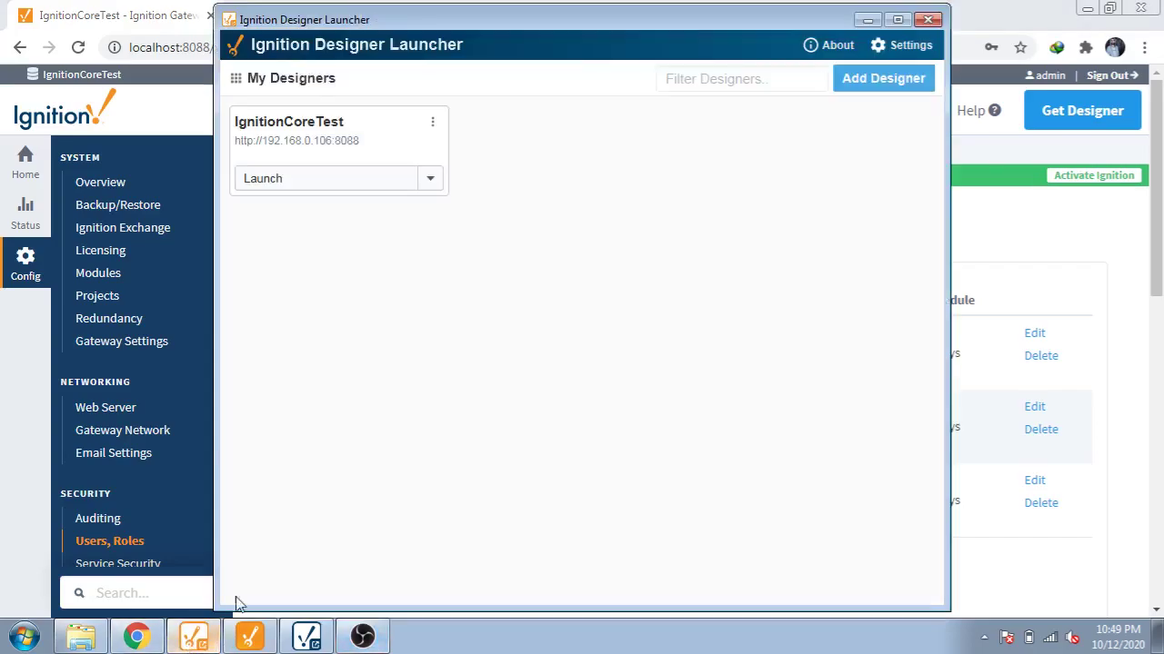
{"action": "left_click", "coordinate": [250, 640]}
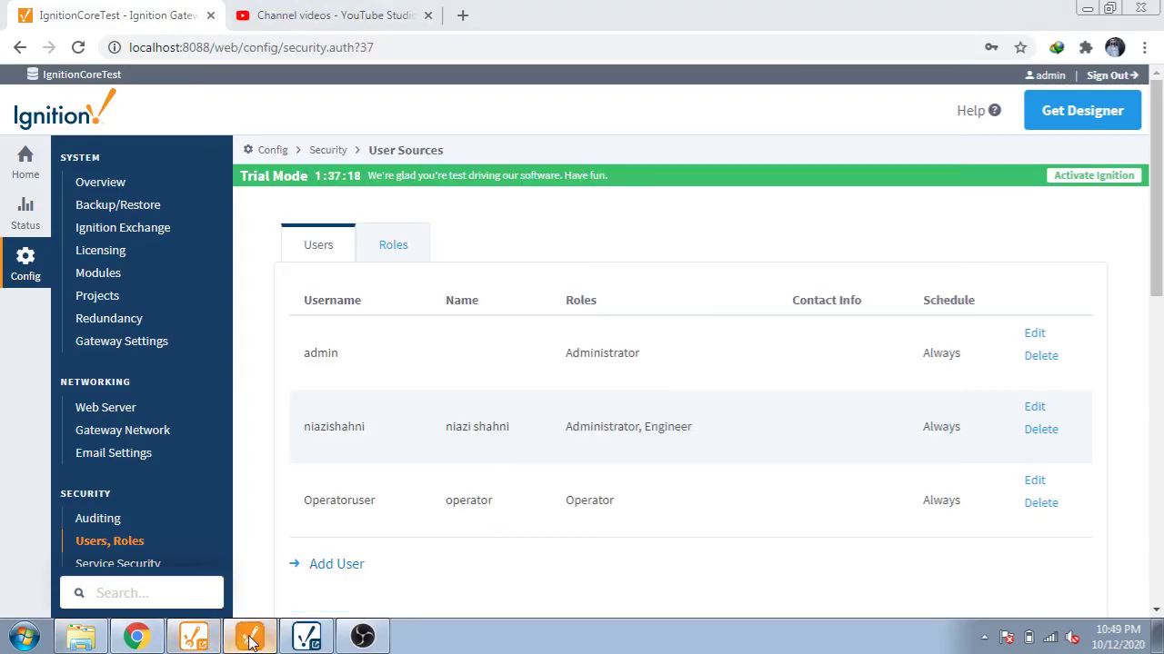
{"action": "left_click", "coordinate": [250, 640]}
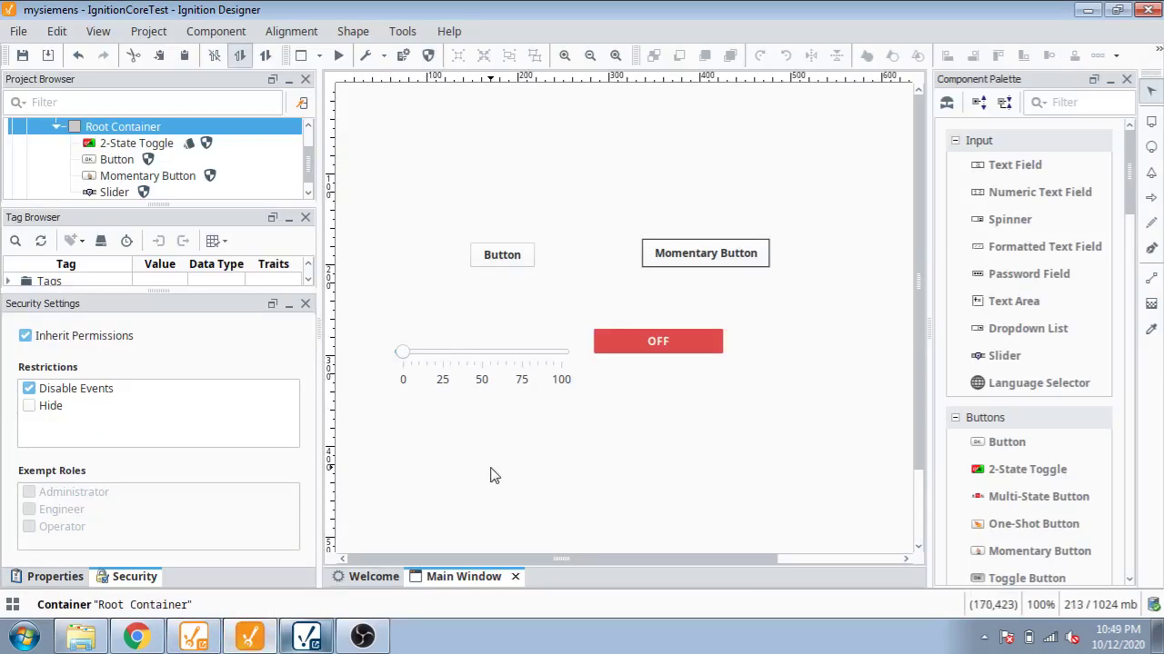
{"action": "left_click", "coordinate": [511, 262]}
{"action": "left_click", "coordinate": [647, 280]}
{"action": "left_click", "coordinate": [680, 262]}
{"action": "left_click", "coordinate": [647, 362]}
{"action": "left_click", "coordinate": [527, 263]}
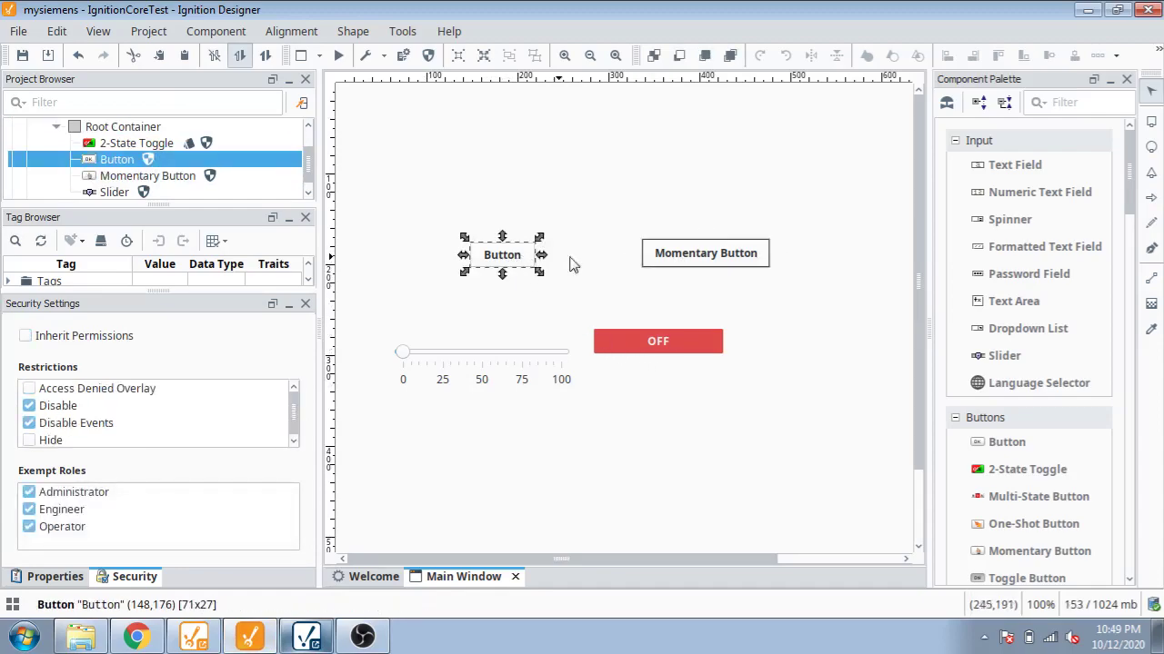
{"action": "left_click", "coordinate": [680, 252]}
Step: Review the 2-State Toggle and Slider roles, then save the project
{"action": "left_click", "coordinate": [644, 341]}
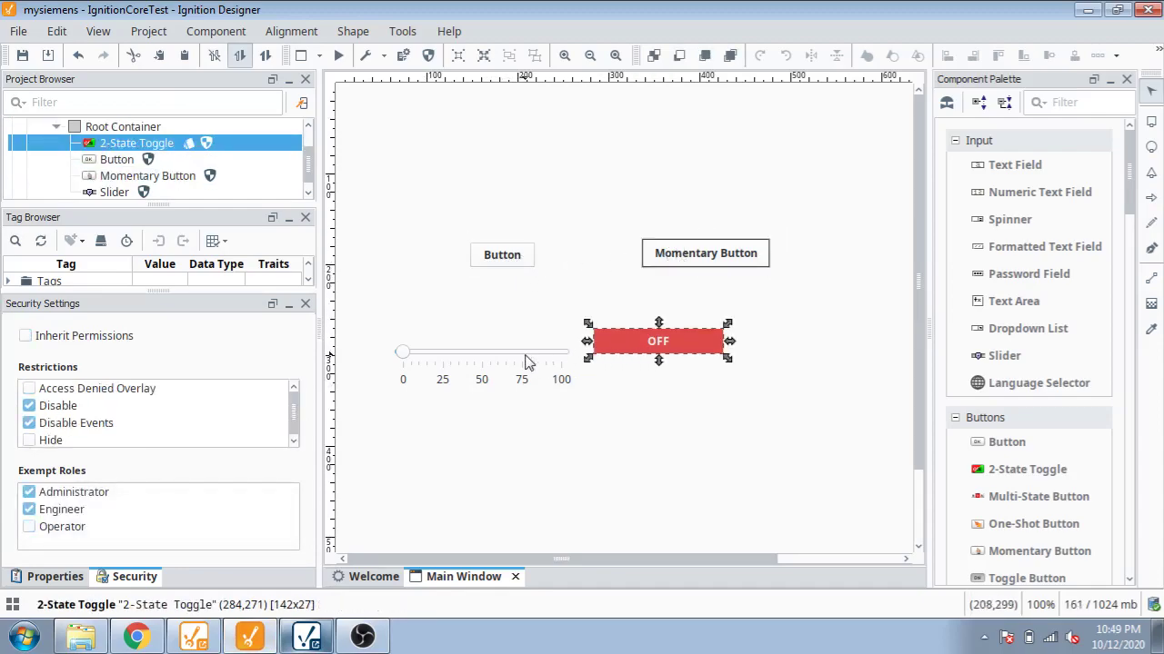
{"action": "left_click", "coordinate": [525, 360]}
{"action": "left_click", "coordinate": [515, 264]}
{"action": "left_click", "coordinate": [680, 258]}
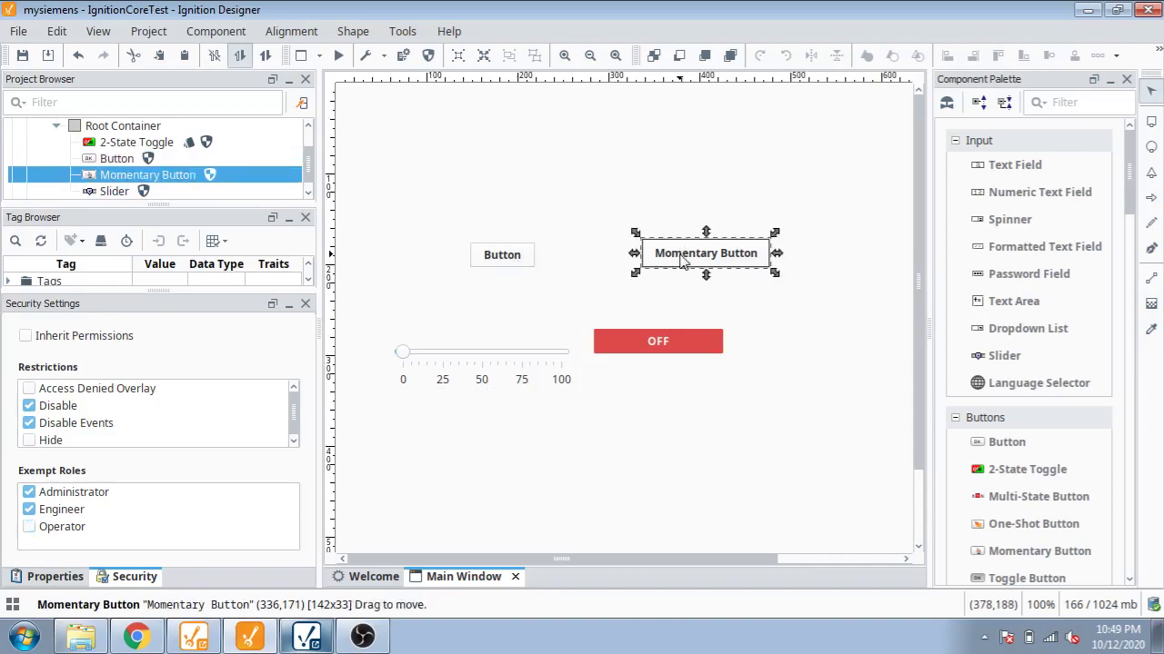
{"action": "left_click", "coordinate": [654, 343]}
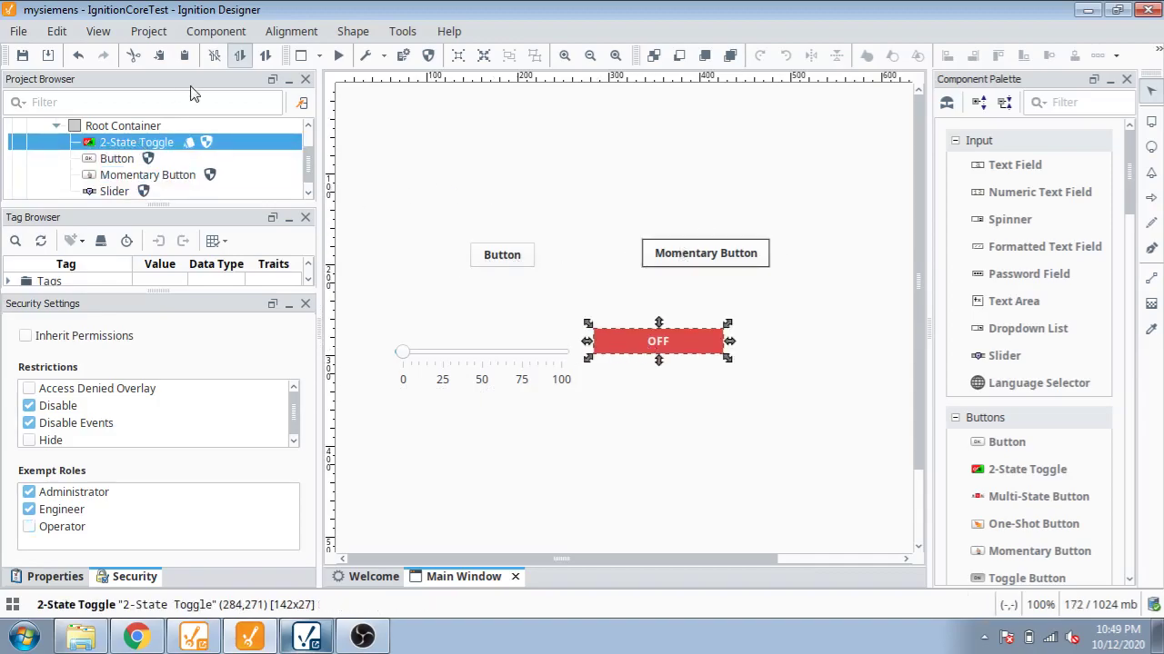
{"action": "left_click", "coordinate": [23, 56]}
Step: Turn Inherit Permissions on and back off for the Button
{"action": "left_click", "coordinate": [524, 259]}
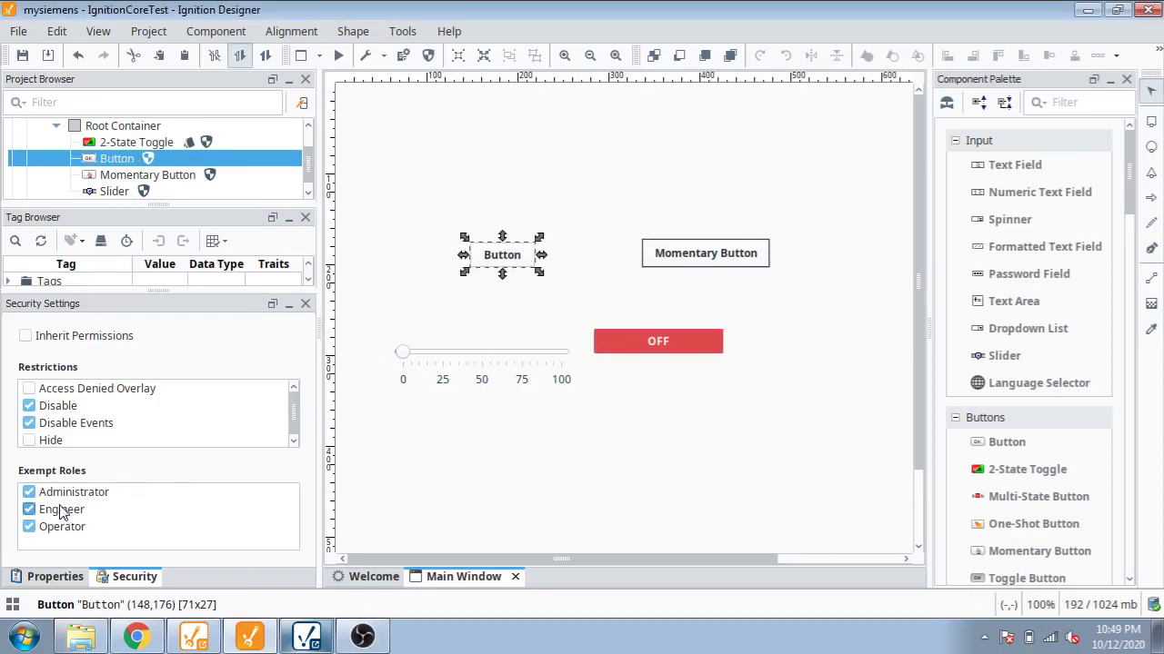
{"action": "left_click", "coordinate": [27, 338]}
{"action": "left_click", "coordinate": [27, 337]}
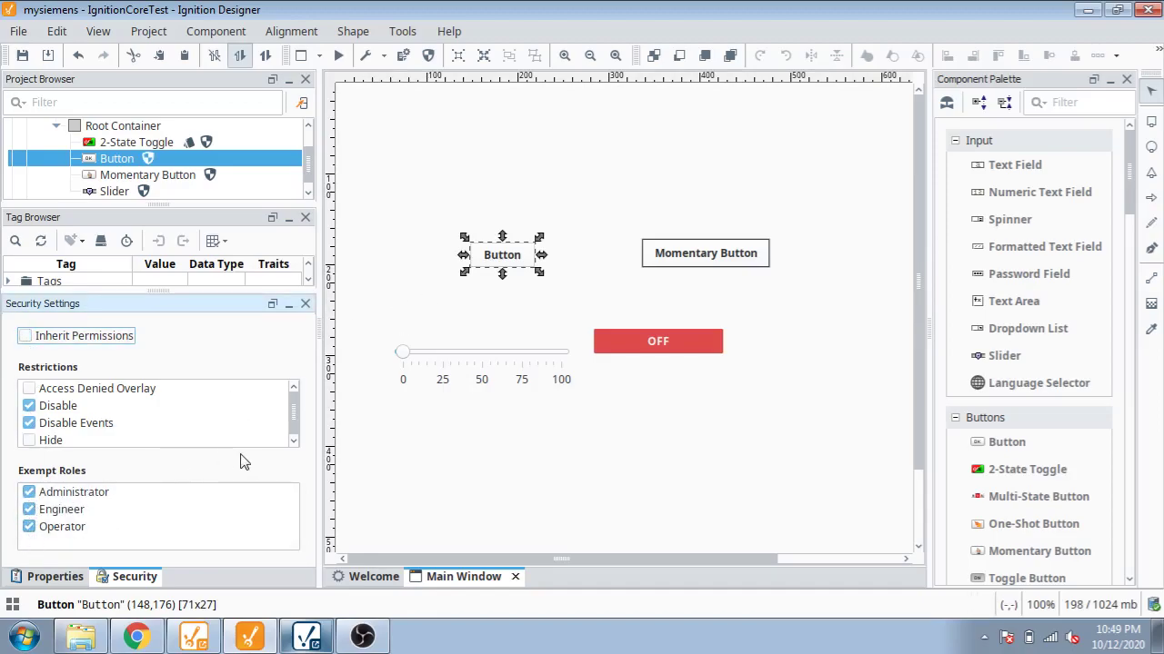
Step: Check the Momentary Button, 2-State Toggle and Slider roles, then save the project
{"action": "left_click", "coordinate": [689, 264]}
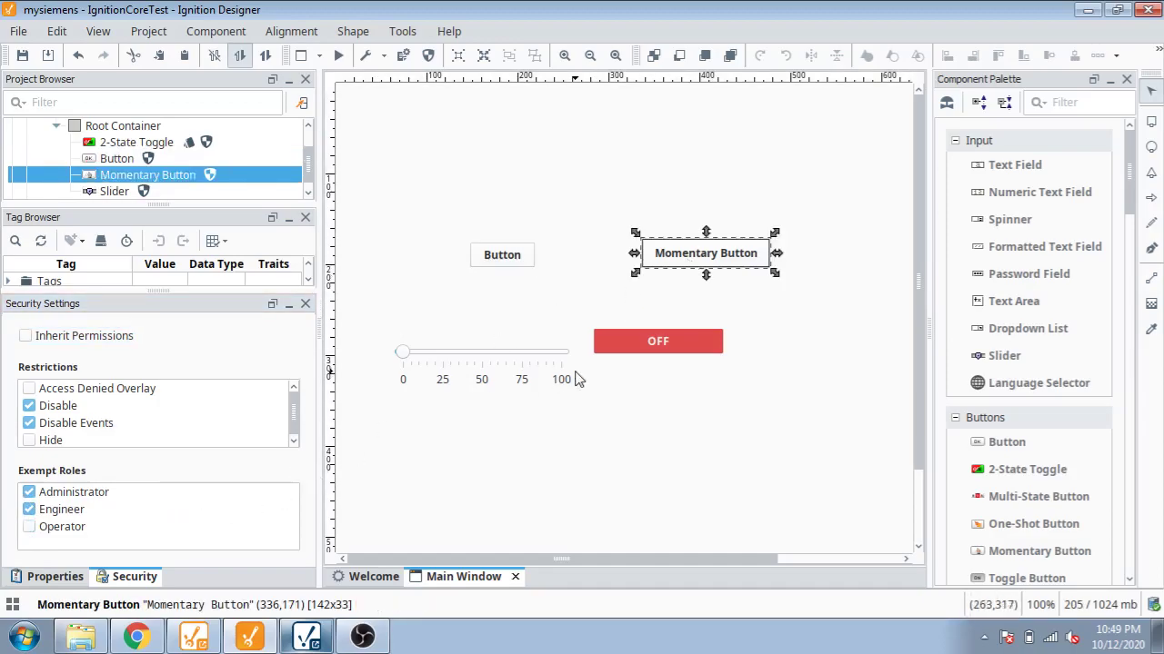
{"action": "left_click", "coordinate": [614, 359]}
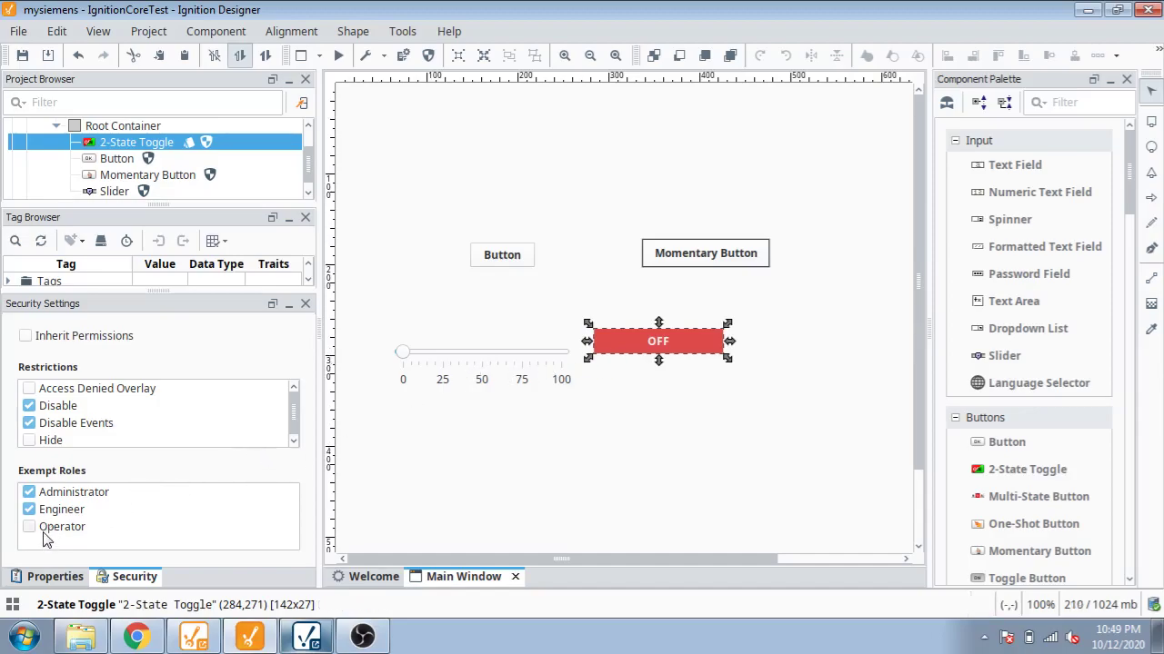
{"action": "left_click", "coordinate": [445, 365]}
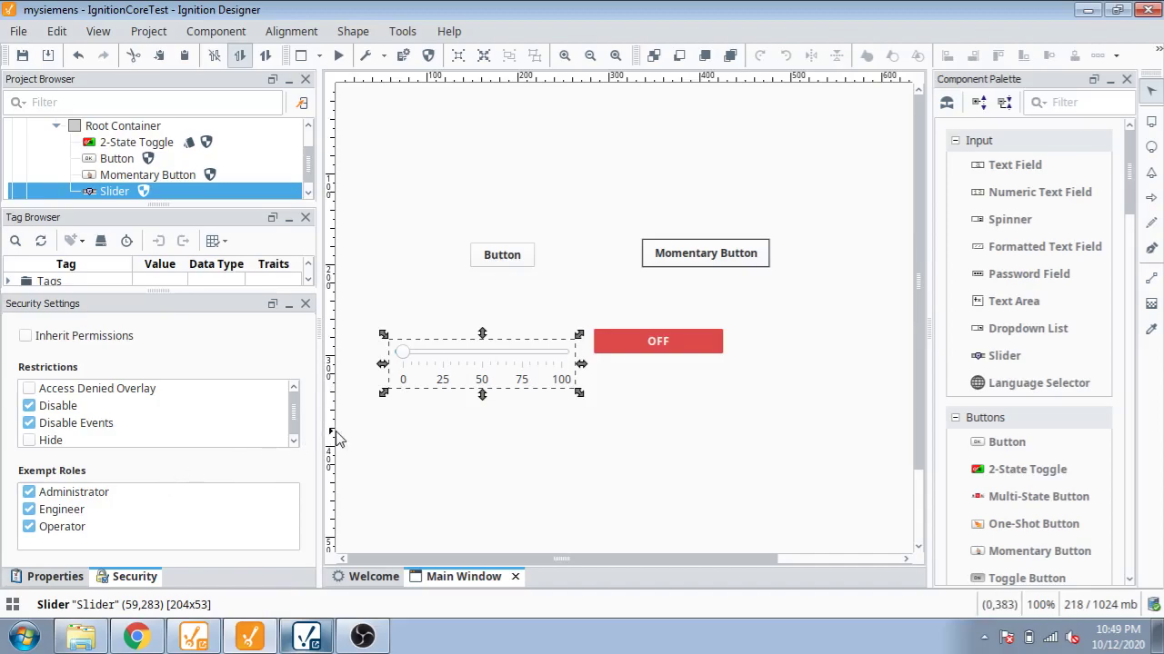
{"action": "left_click", "coordinate": [23, 56]}
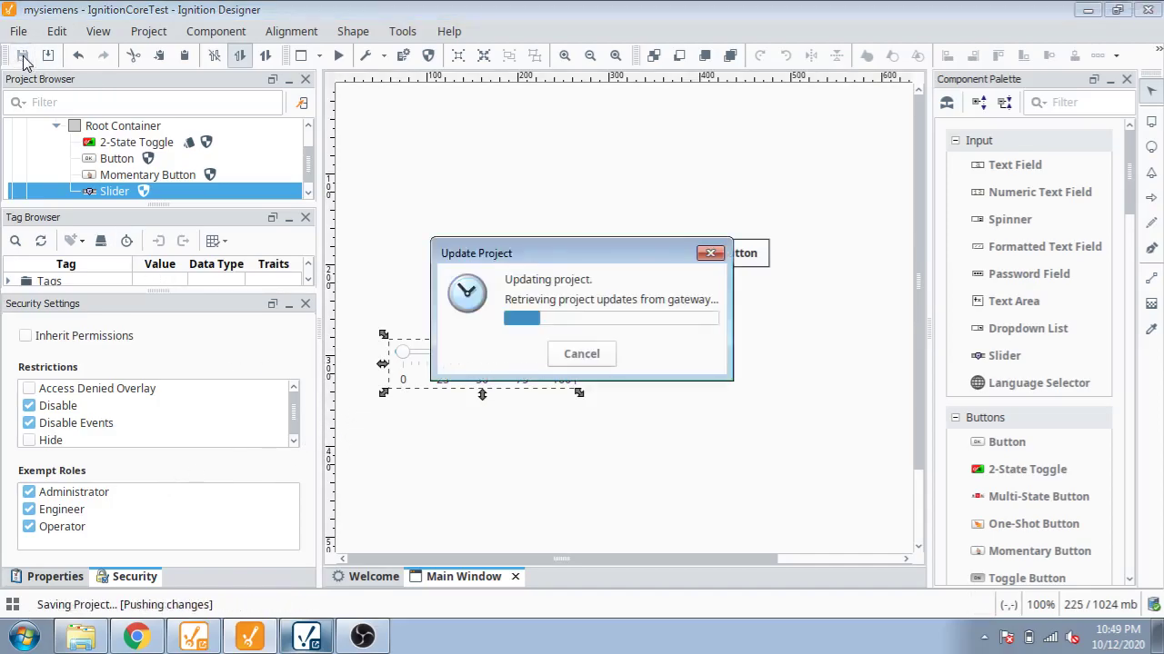
Step: Launch the mysiemens client windowed from the Vision Client Launcher and minimize the Designer
{"action": "left_click", "coordinate": [310, 638]}
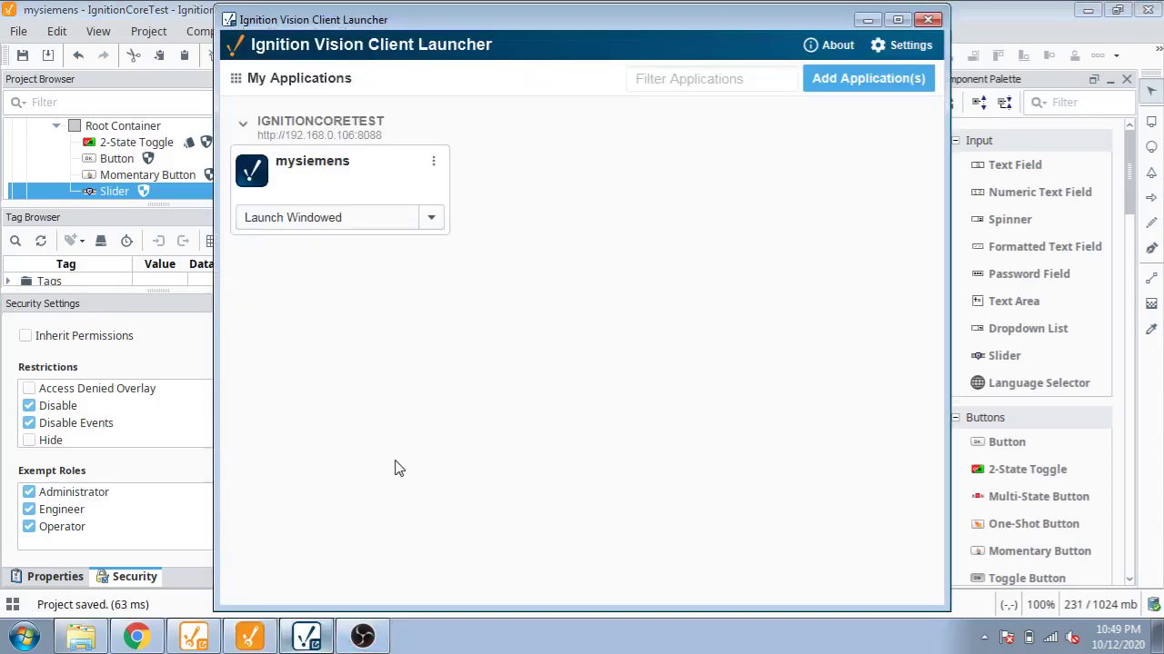
{"action": "left_click", "coordinate": [375, 218]}
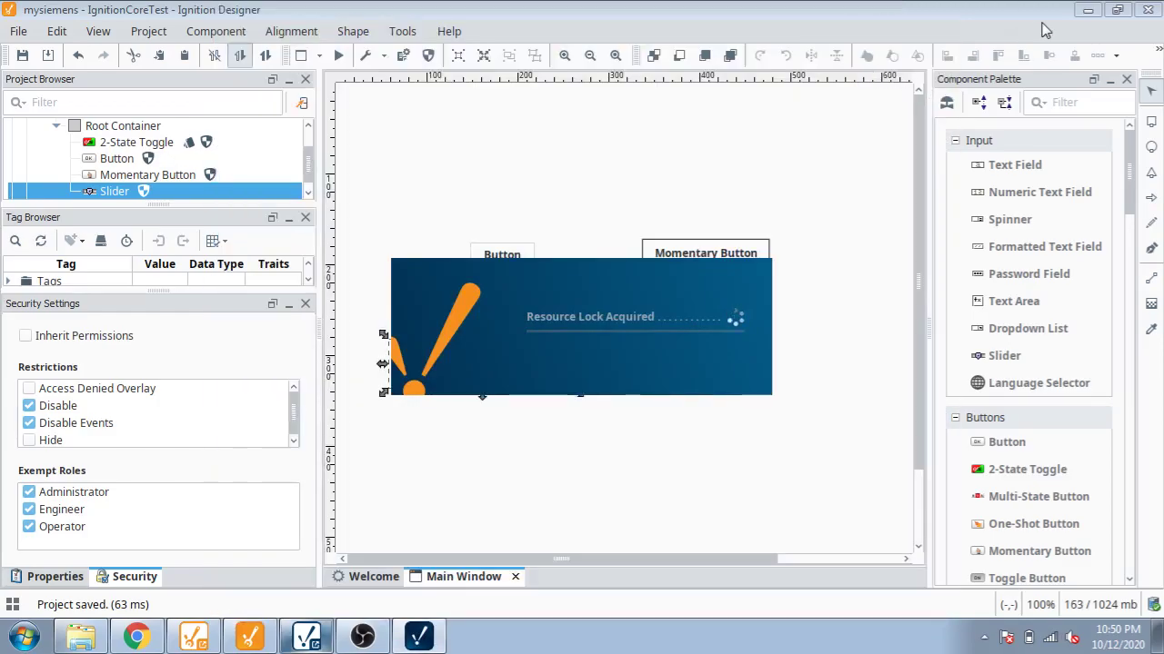
{"action": "left_click", "coordinate": [1085, 11]}
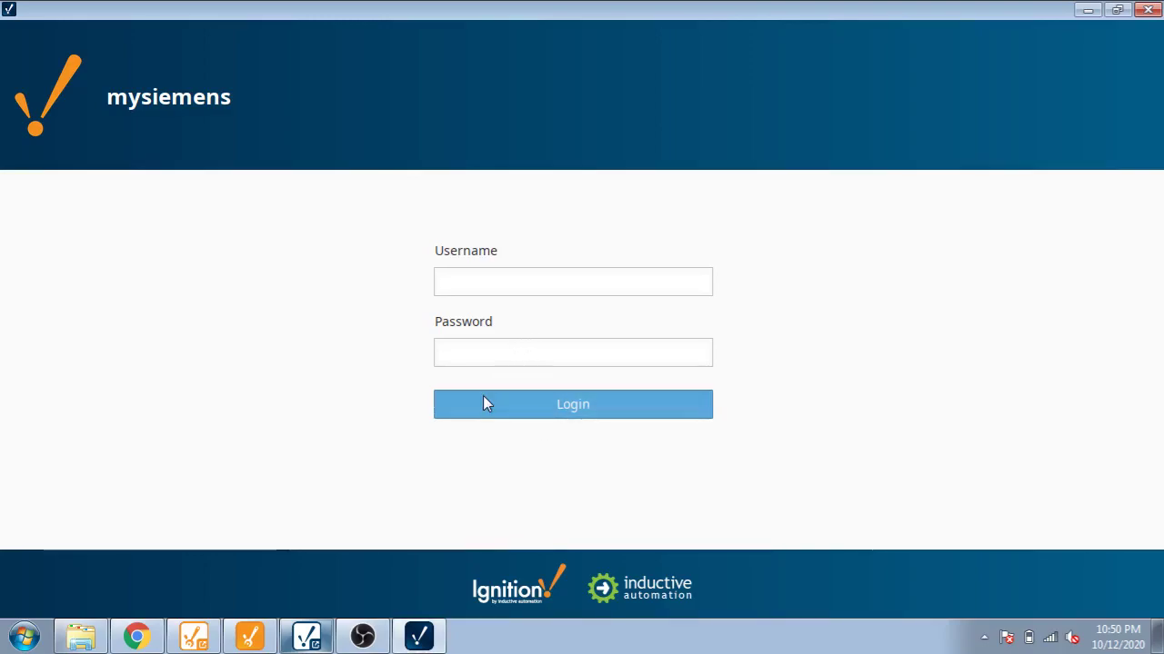
Step: Log into the mysiemens client with the engineer account's username and password, checking the gateway Users page
{"action": "left_click", "coordinate": [136, 636]}
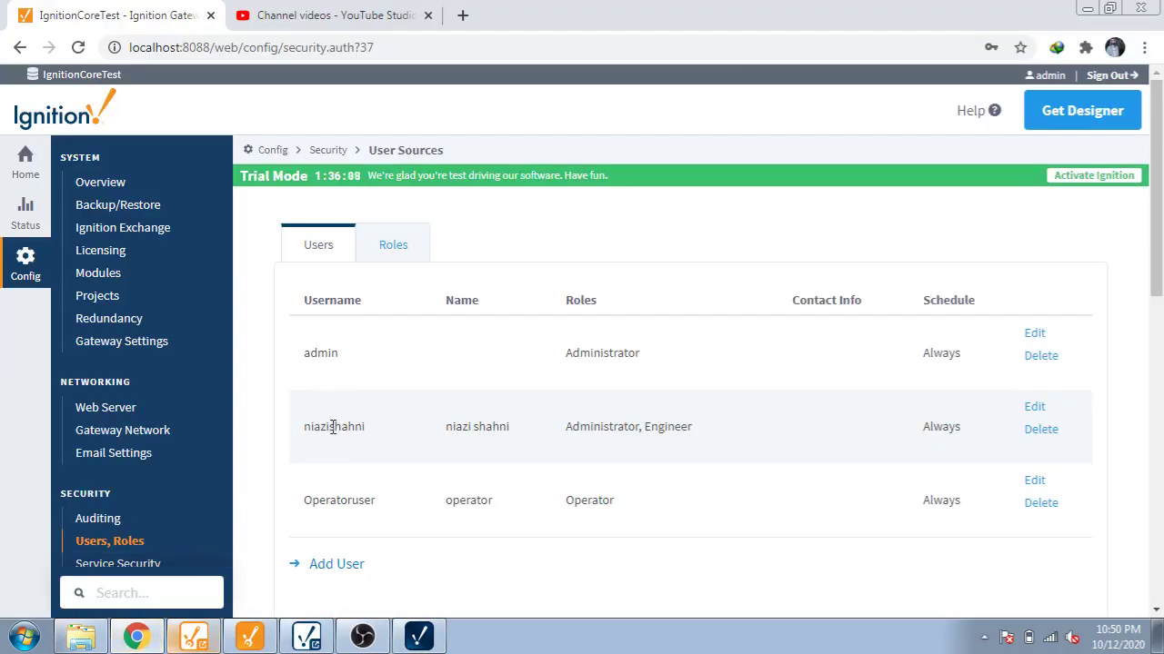
{"action": "left_click", "coordinate": [418, 636]}
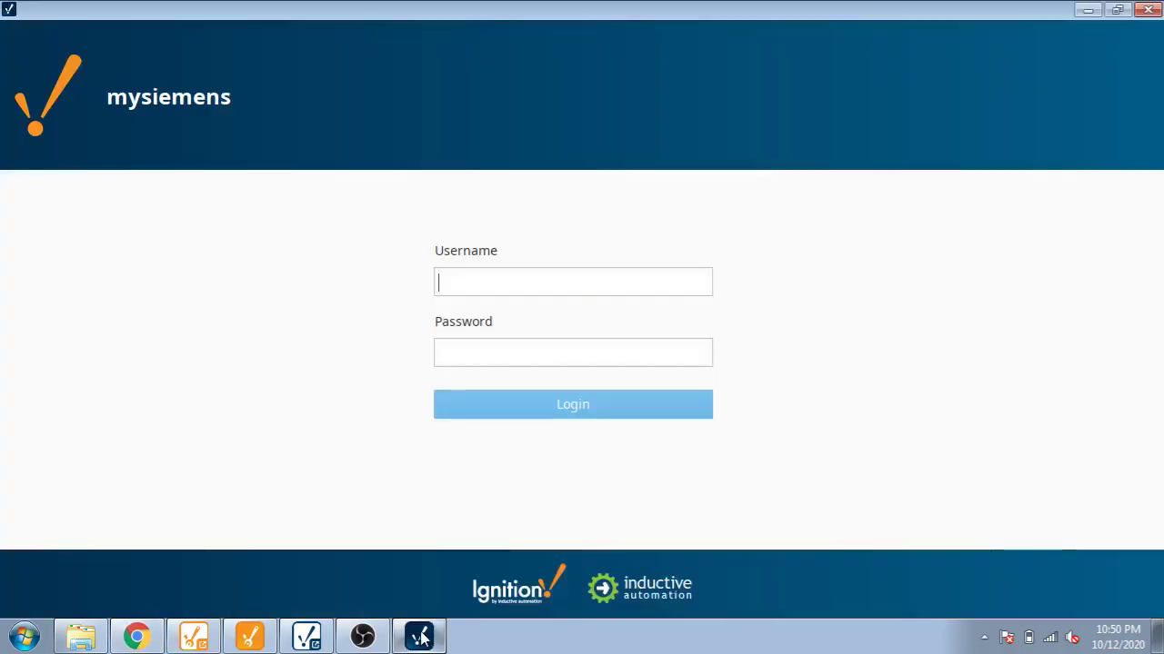
{"action": "left_click", "coordinate": [498, 281]}
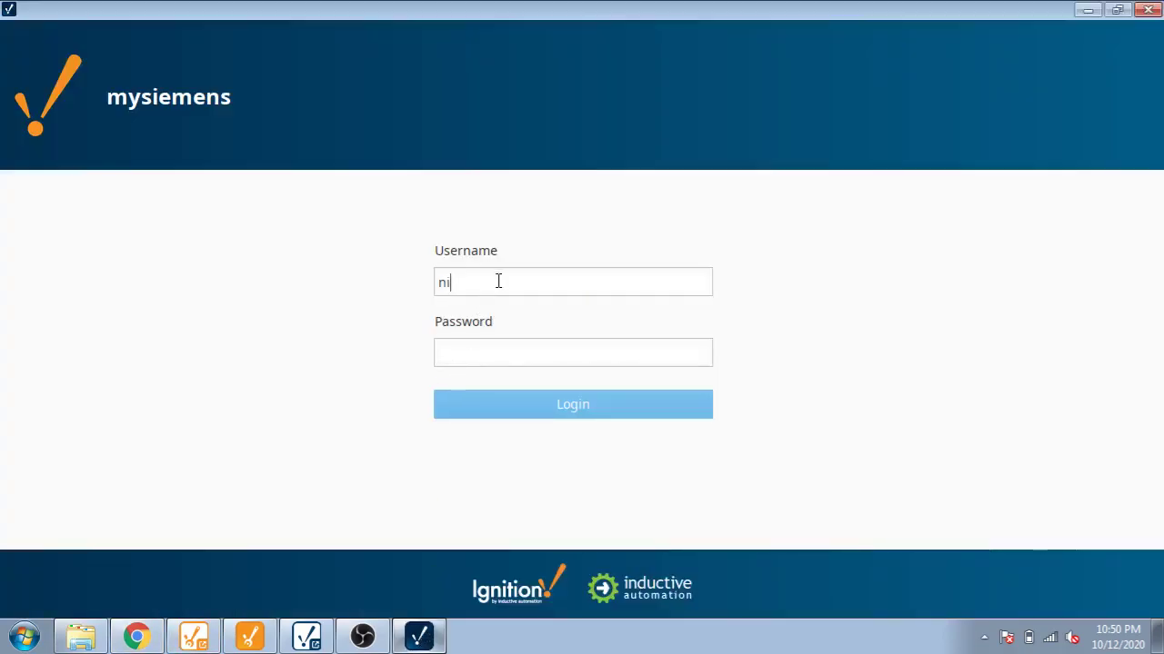
{"action": "key", "text": "Tab"}
{"action": "type", "text": "aaaaa"}
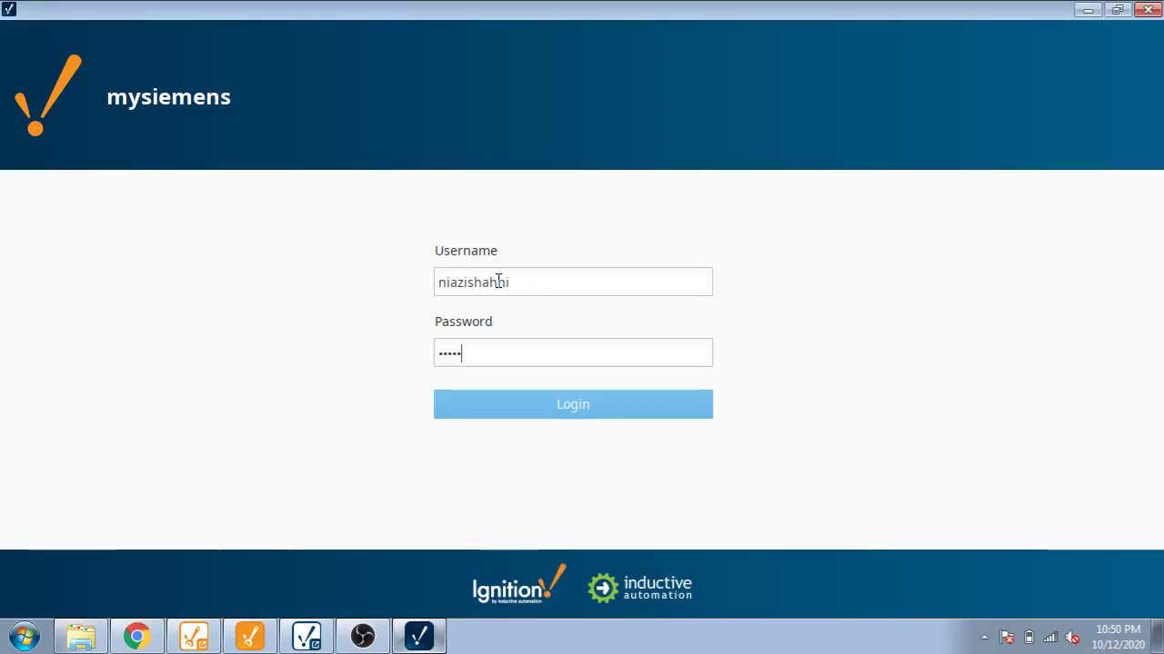
{"action": "key", "text": "Return"}
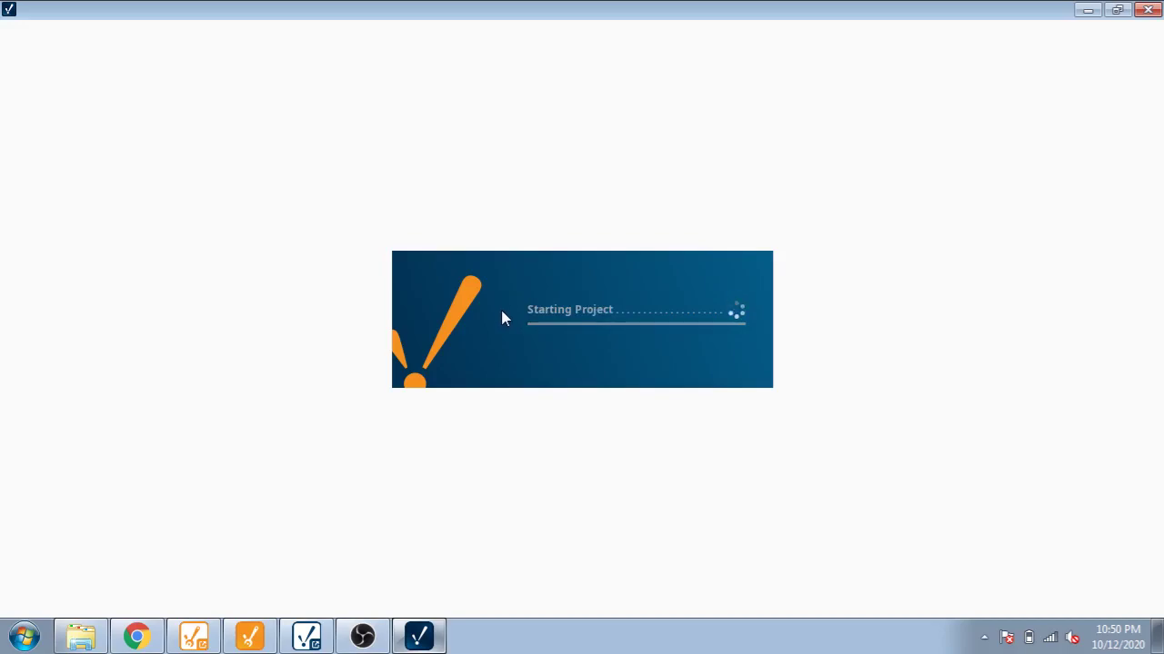
{"action": "left_click", "coordinate": [138, 638]}
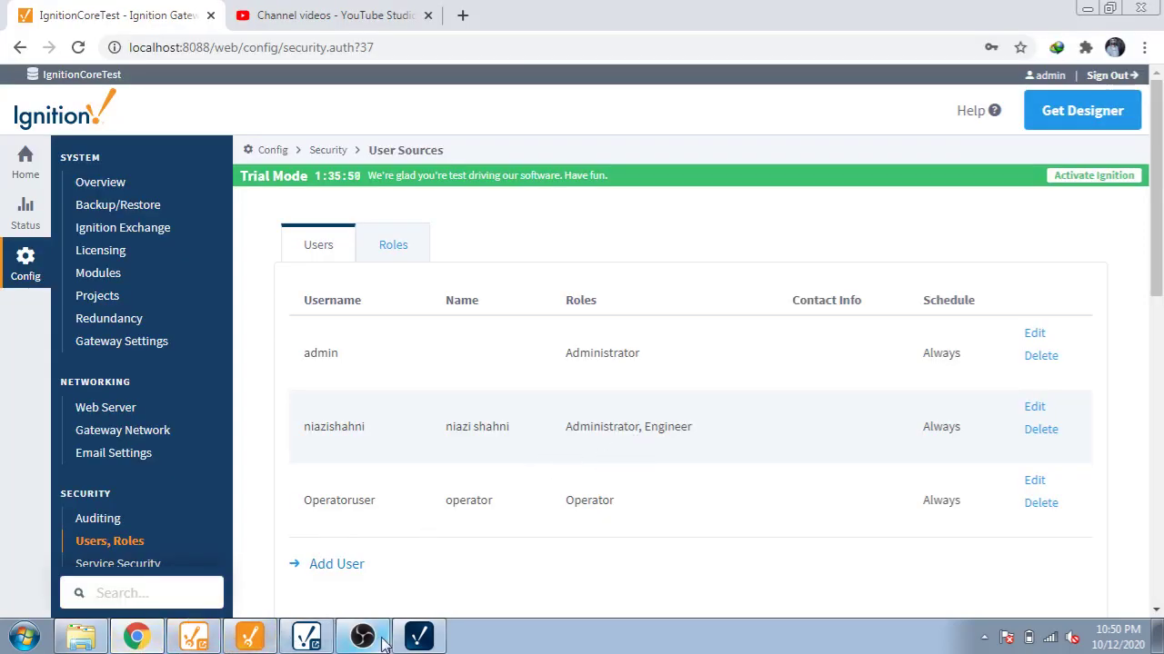
{"action": "left_click", "coordinate": [419, 636]}
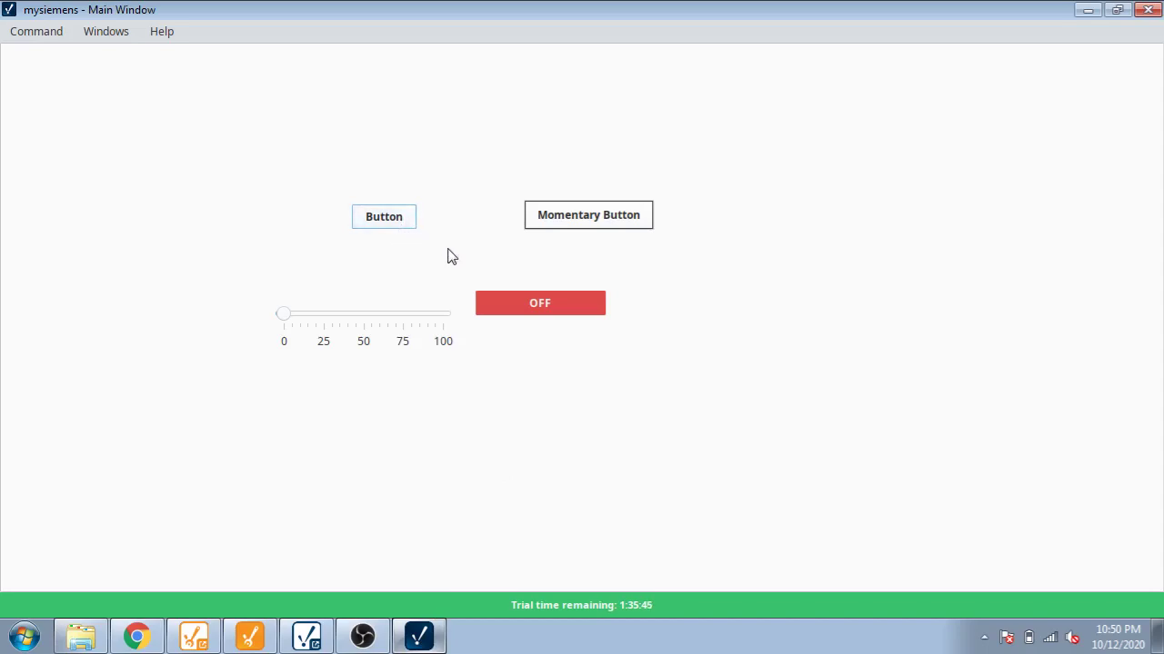
{"action": "left_click", "coordinate": [544, 225]}
{"action": "left_click_drag", "start_coordinate": [288, 321], "coordinate": [260, 340]}
{"action": "left_click", "coordinate": [196, 636]}
{"action": "left_click", "coordinate": [196, 636]}
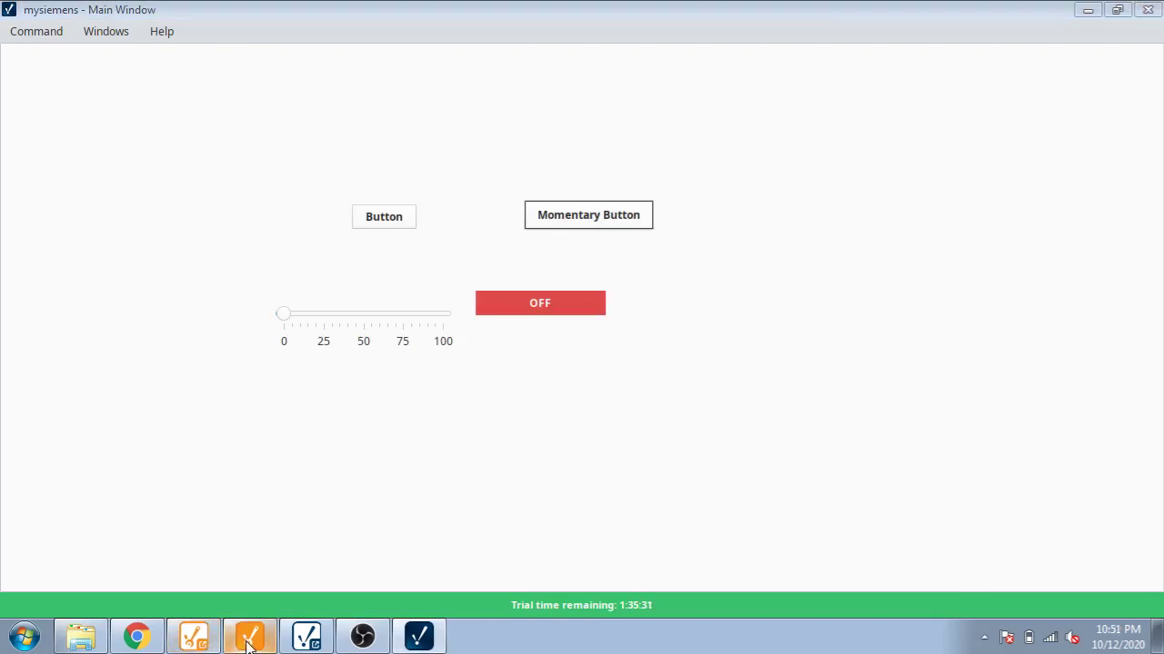
Step: Shift the 2-State Toggle about 37 px right in Designer and return to the client
{"action": "left_click", "coordinate": [250, 638]}
{"action": "left_click", "coordinate": [670, 341]}
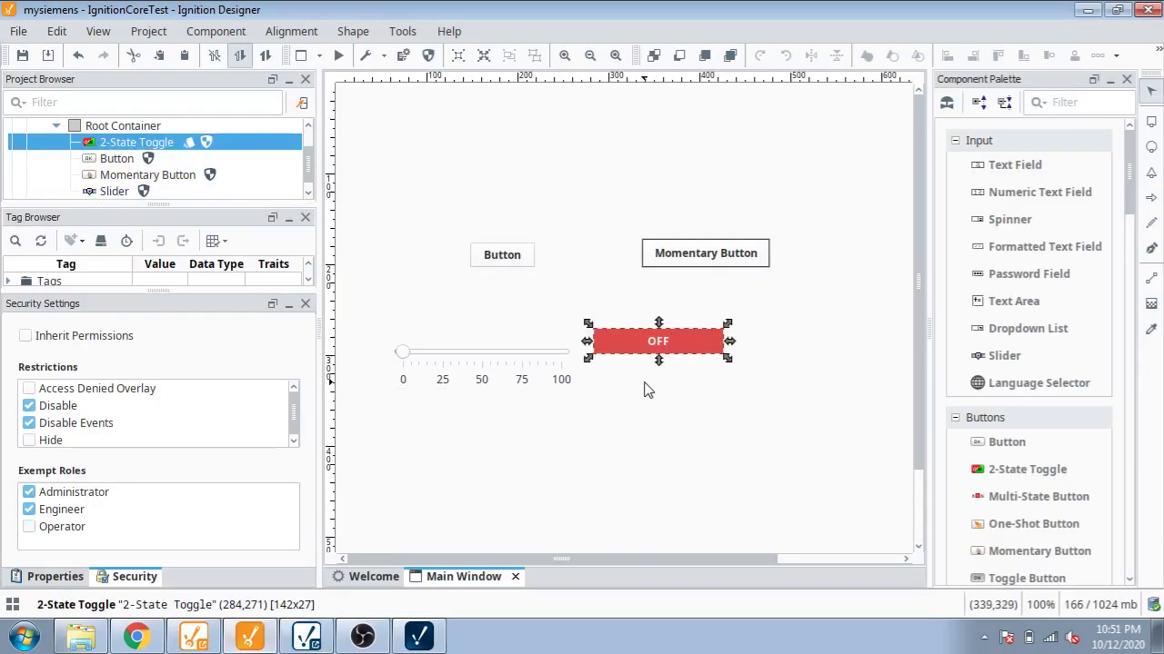
{"action": "left_click_drag", "start_coordinate": [666, 353], "coordinate": [700, 357]}
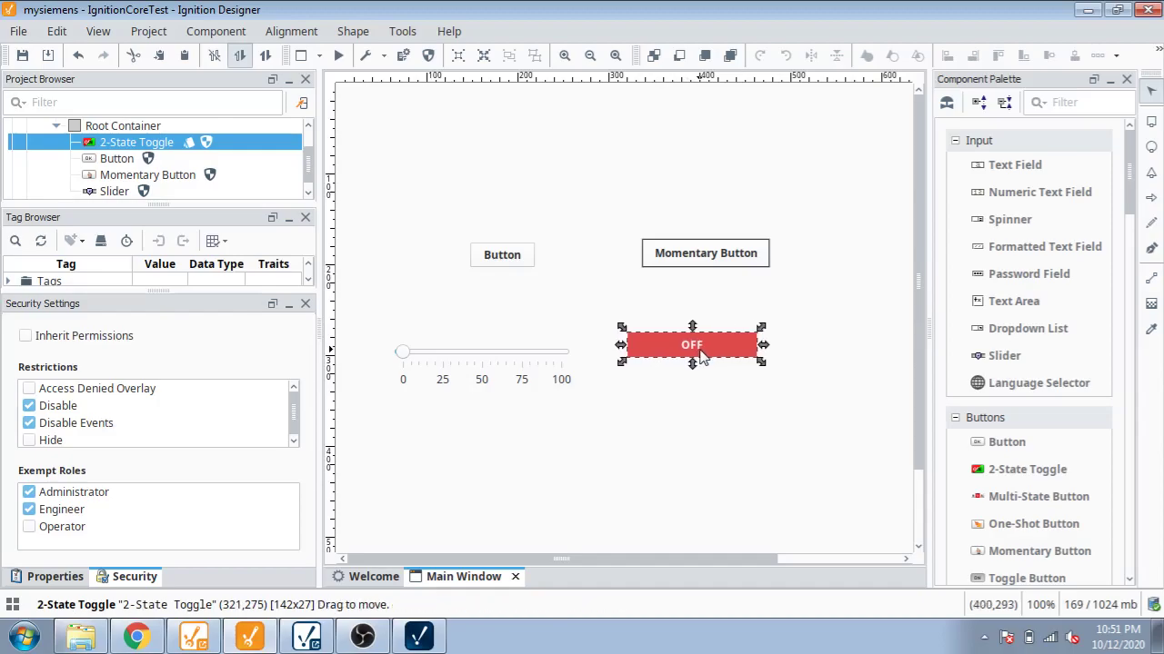
{"action": "left_click", "coordinate": [418, 636]}
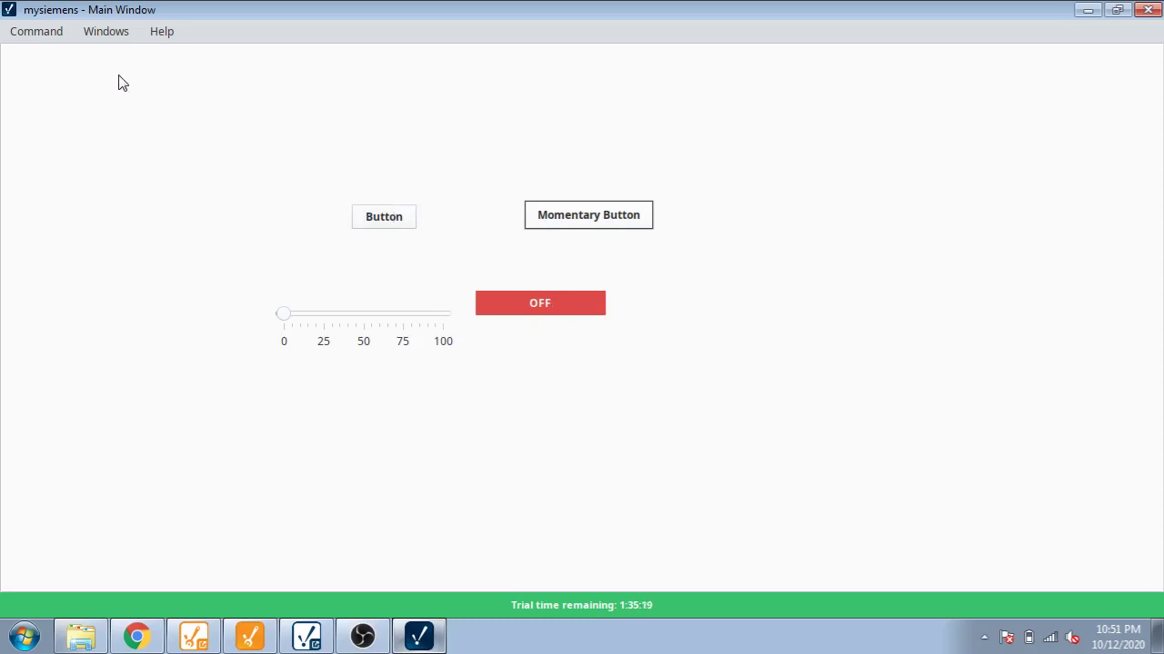
Step: Log out of the client and attempt to log in with the operator's credentials
{"action": "left_click", "coordinate": [55, 34]}
{"action": "left_click", "coordinate": [64, 62]}
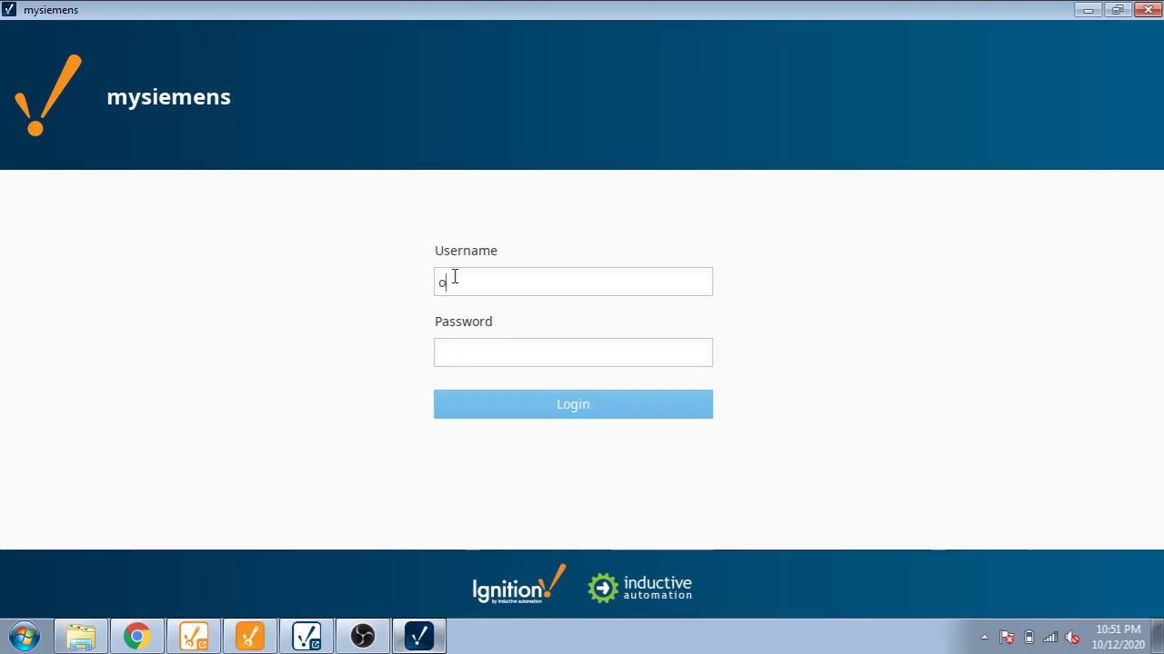
{"action": "type", "text": "operatoruser"}
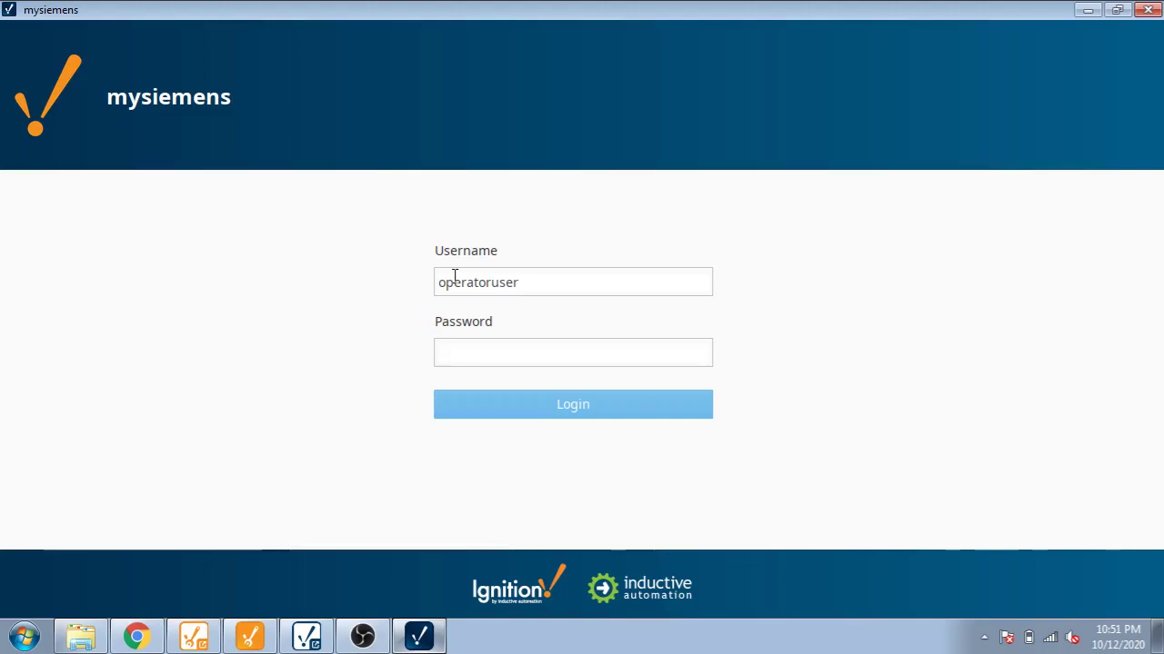
{"action": "type", "text": "password"}
{"action": "left_click", "coordinate": [527, 407]}
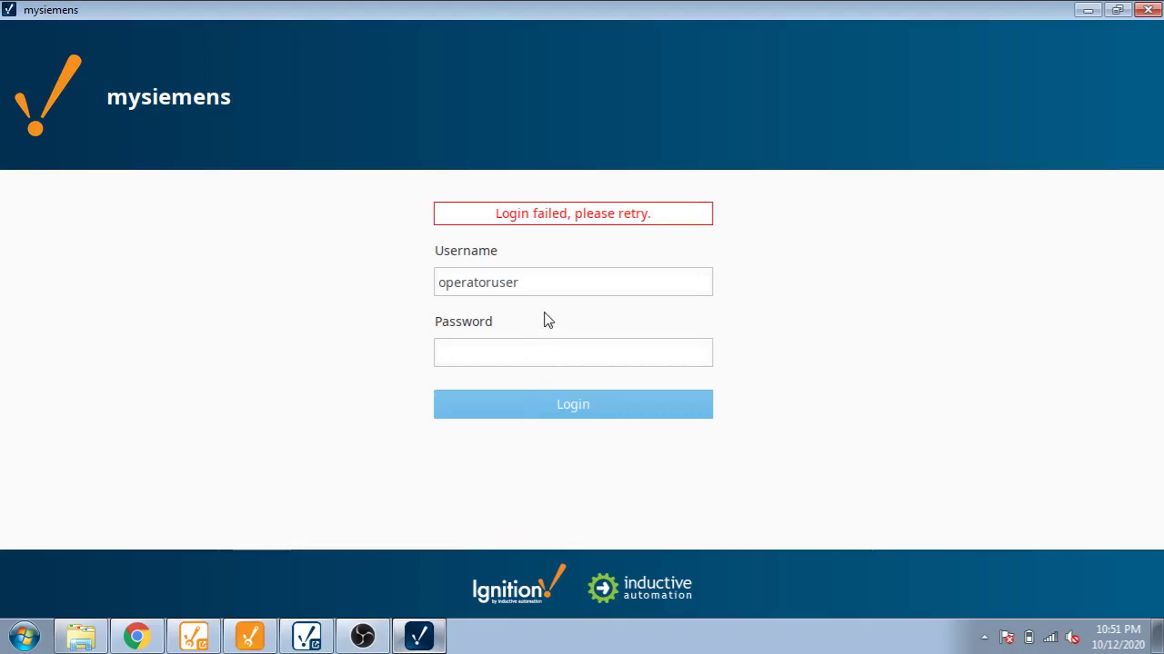
Step: Correct the operator username with a capital O, re-enter the password and log in
{"action": "left_click", "coordinate": [145, 641]}
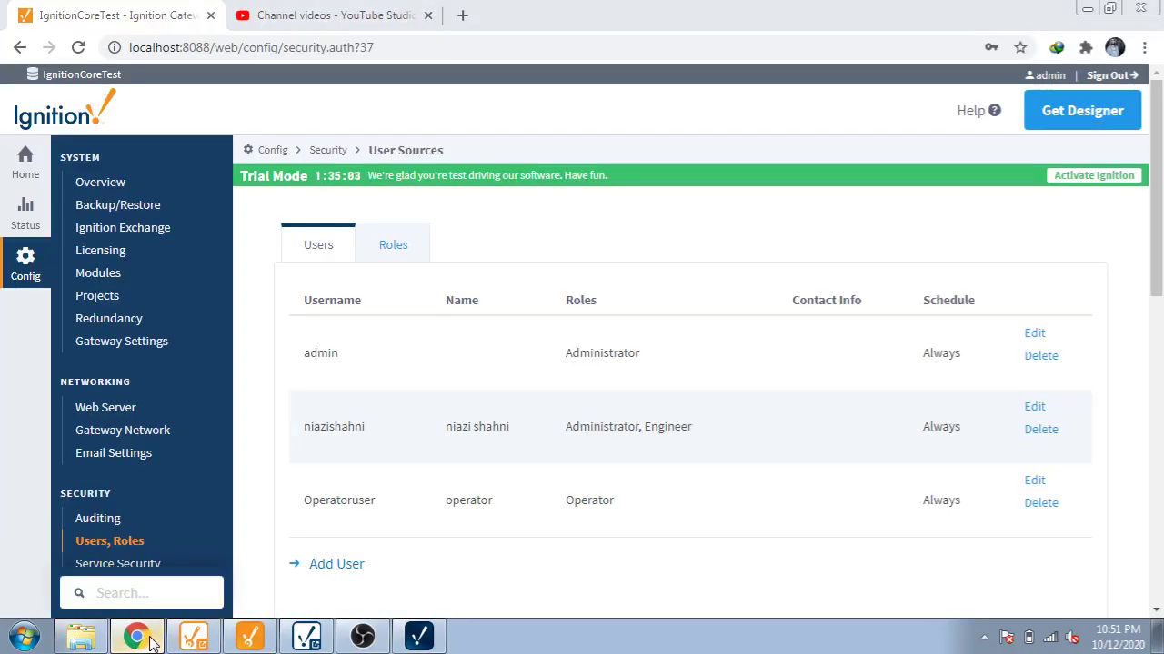
{"action": "left_click", "coordinate": [152, 643]}
{"action": "left_click", "coordinate": [440, 283]}
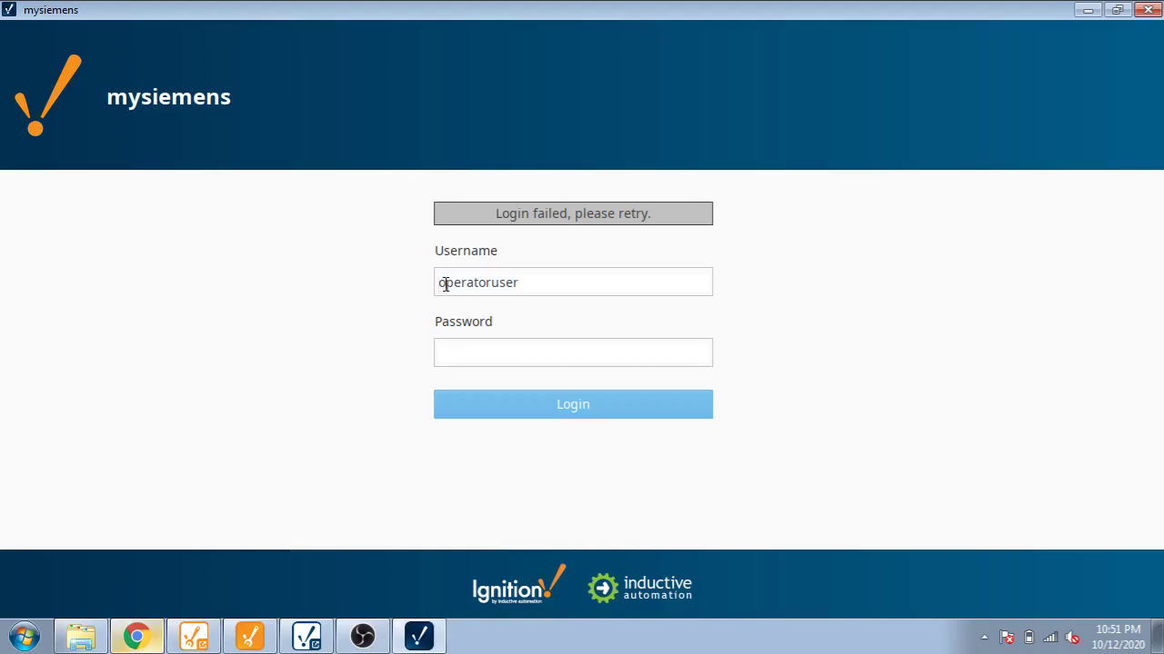
{"action": "type", "text": "O"}
{"action": "left_click", "coordinate": [470, 355]}
{"action": "type", "text": "•••••"}
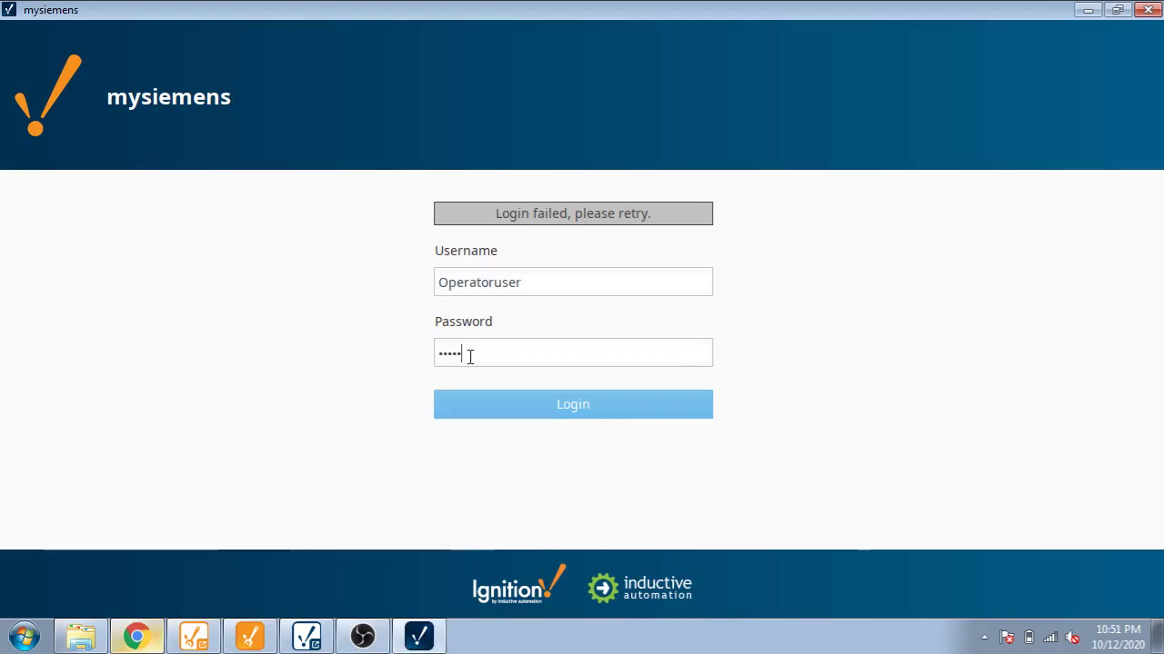
{"action": "type", "text": "•"}
{"action": "key", "text": "Return"}
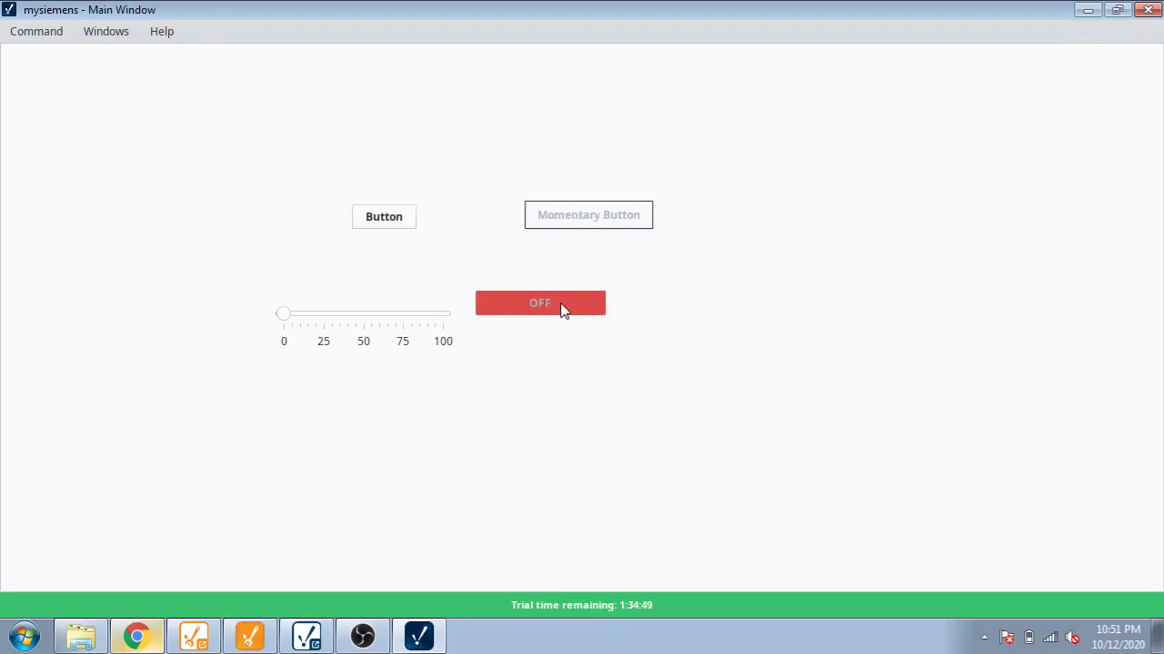
Step: Test the slider and Button as operator, then log out and back in as administrator
{"action": "mouse_move", "coordinate": [288, 319]}
{"action": "left_mouse_down"}
{"action": "mouse_move", "coordinate": [379, 317]}
{"action": "mouse_move", "coordinate": [366, 327]}
{"action": "mouse_move", "coordinate": [262, 315]}
{"action": "mouse_move", "coordinate": [383, 318]}
{"action": "mouse_move", "coordinate": [291, 307]}
{"action": "left_mouse_up"}
{"action": "left_click", "coordinate": [403, 223]}
{"action": "left_click", "coordinate": [41, 31]}
{"action": "left_click", "coordinate": [50, 57]}
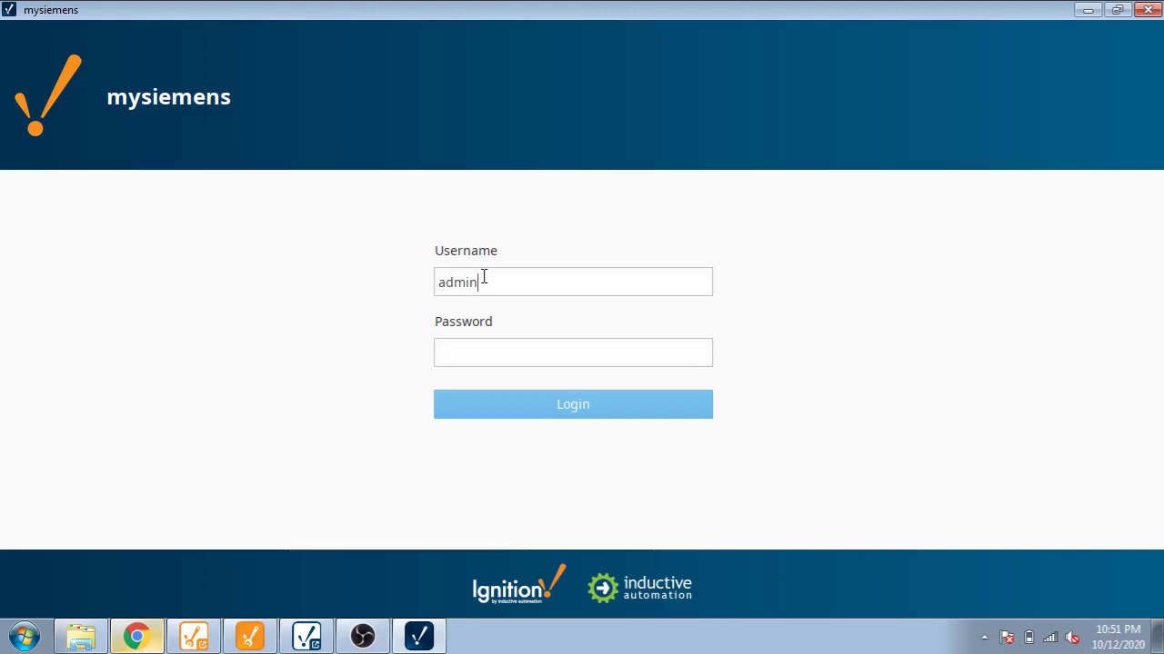
{"action": "key", "text": "Tab"}
{"action": "type", "text": "pass"}
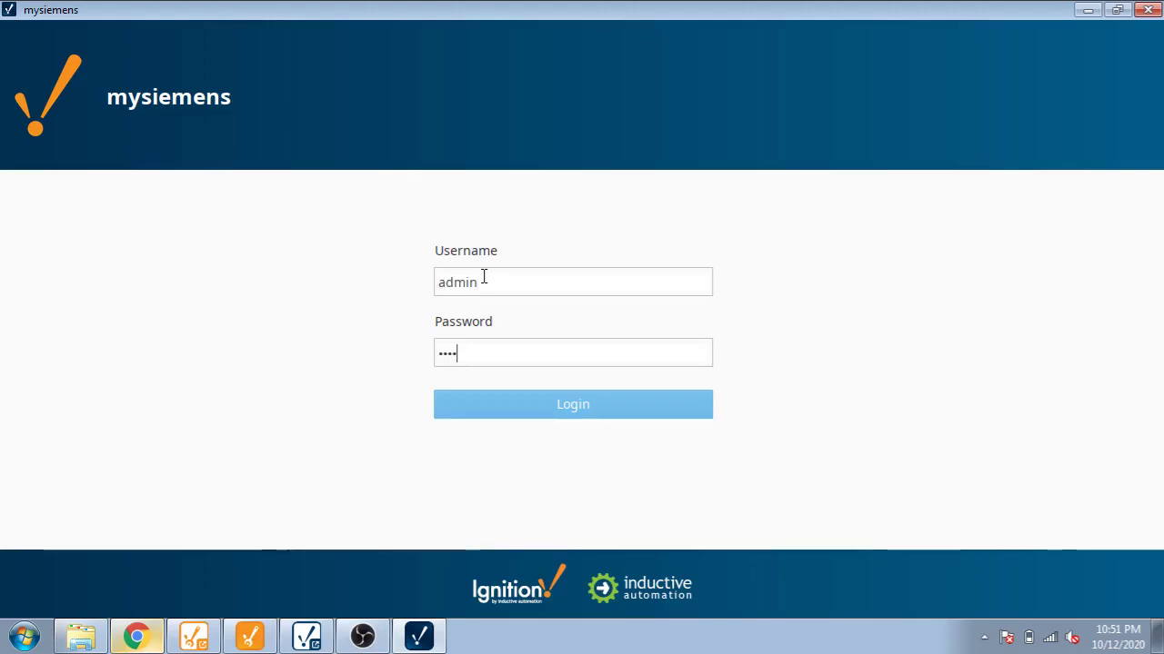
{"action": "key", "text": "Return"}
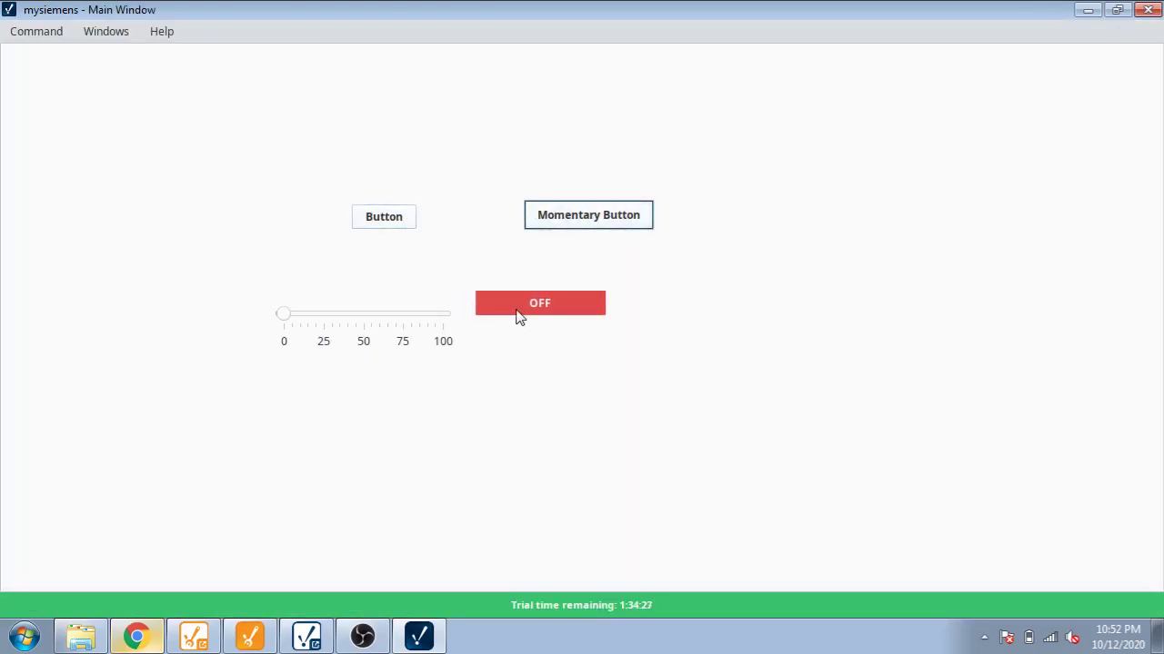
{"action": "mouse_move", "coordinate": [280, 314]}
{"action": "left_mouse_down"}
{"action": "mouse_move", "coordinate": [410, 318]}
{"action": "mouse_move", "coordinate": [283, 325]}
{"action": "left_mouse_up"}
{"action": "mouse_move", "coordinate": [288, 322]}
{"action": "left_mouse_down"}
{"action": "mouse_move", "coordinate": [324, 315]}
{"action": "mouse_move", "coordinate": [272, 309]}
{"action": "left_mouse_up"}
{"action": "mouse_move", "coordinate": [285, 321]}
{"action": "left_mouse_down"}
{"action": "mouse_move", "coordinate": [319, 322]}
{"action": "mouse_move", "coordinate": [277, 320]}
{"action": "left_mouse_up"}
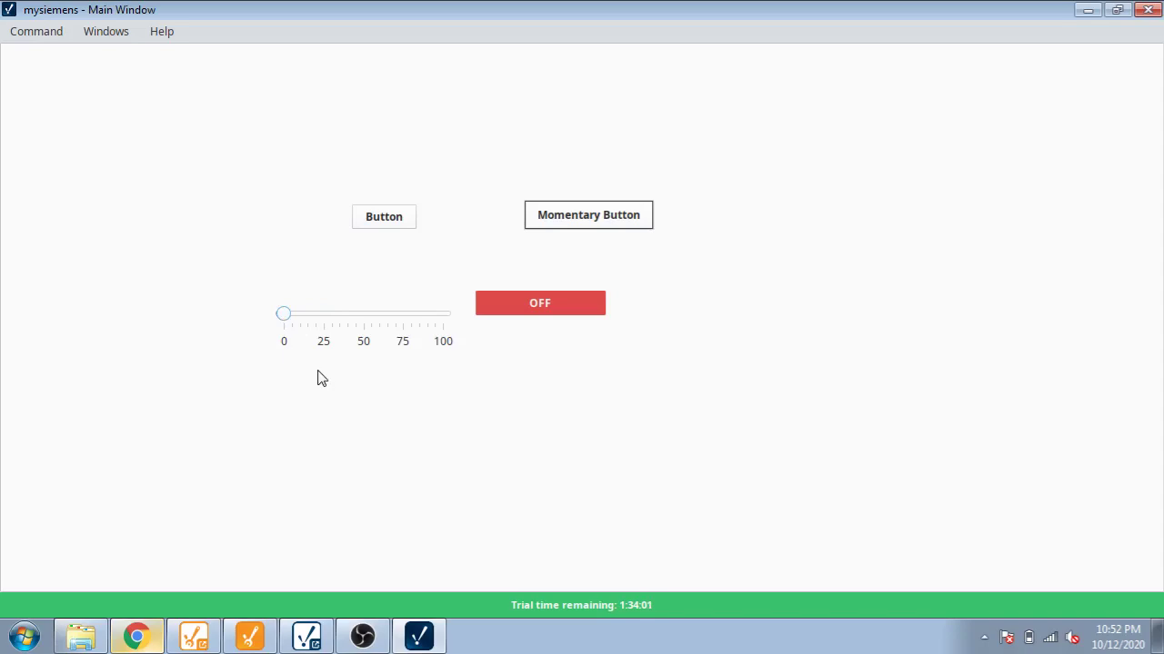